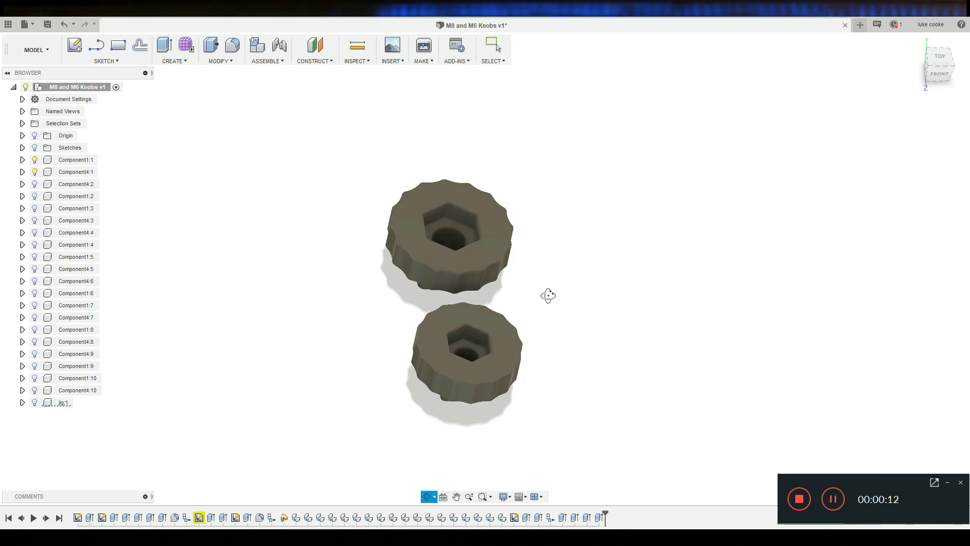
Step: Orbit around the two knobs, ending with a top-down view of their hex-socket tops
shift+middle_drag(548, 296, 517, 292)
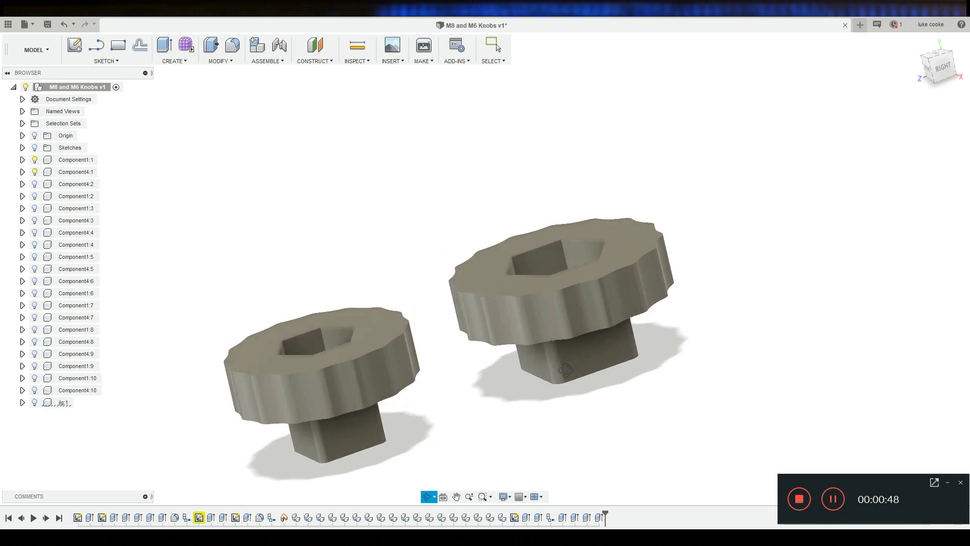
shift+middle_drag(627, 360, 558, 316)
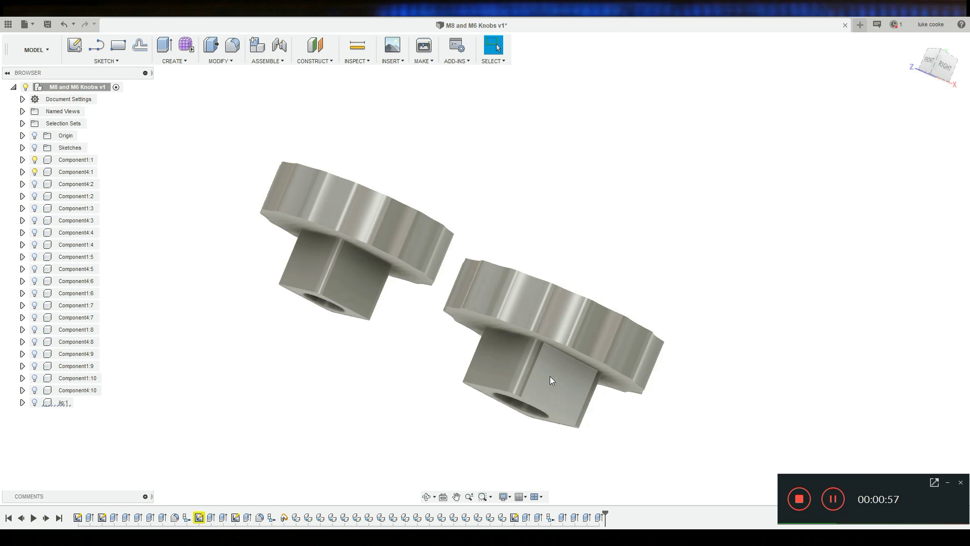
shift+middle_drag(674, 288, 646, 310)
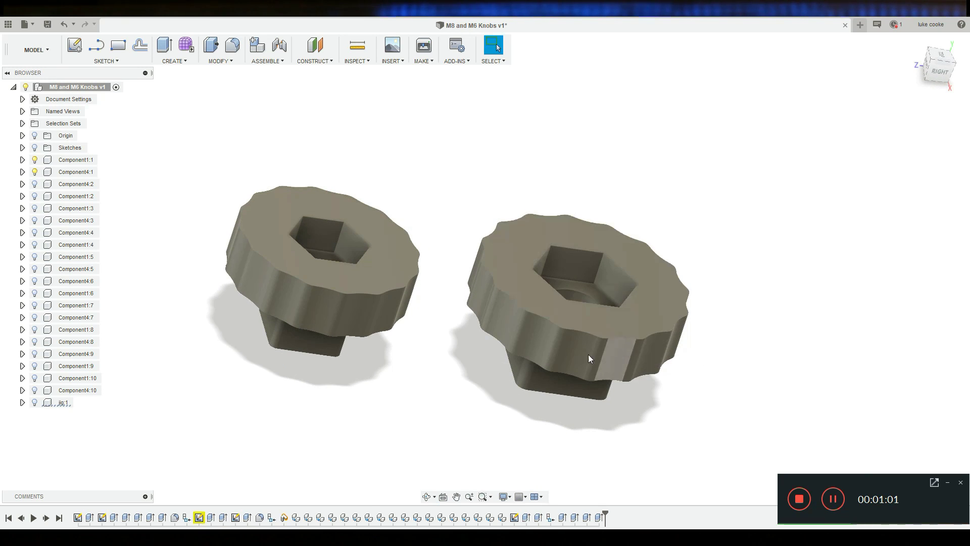
shift+middle_drag(755, 255, 596, 308)
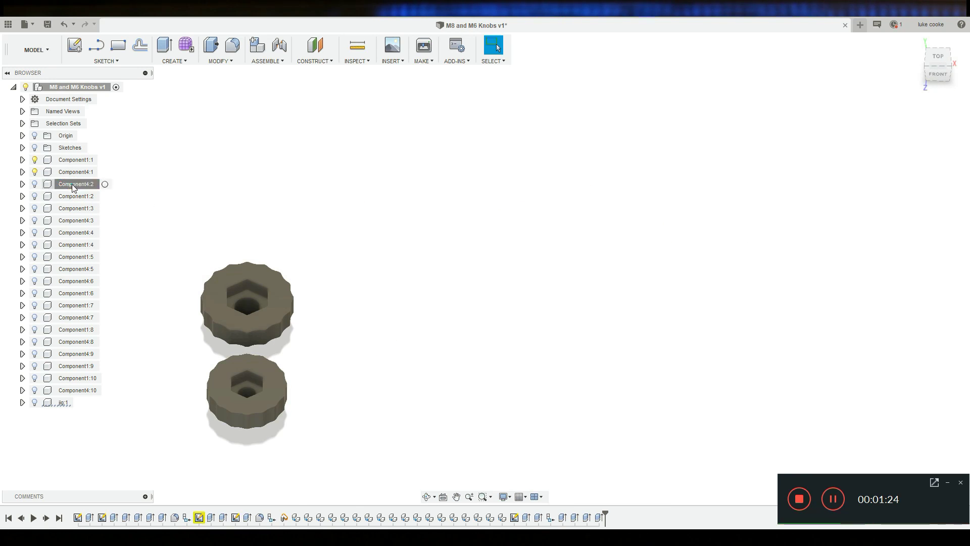
Step: Show the hidden knob components Component4:2 through Component4:10 and clear the selection
shift+click(79, 394)
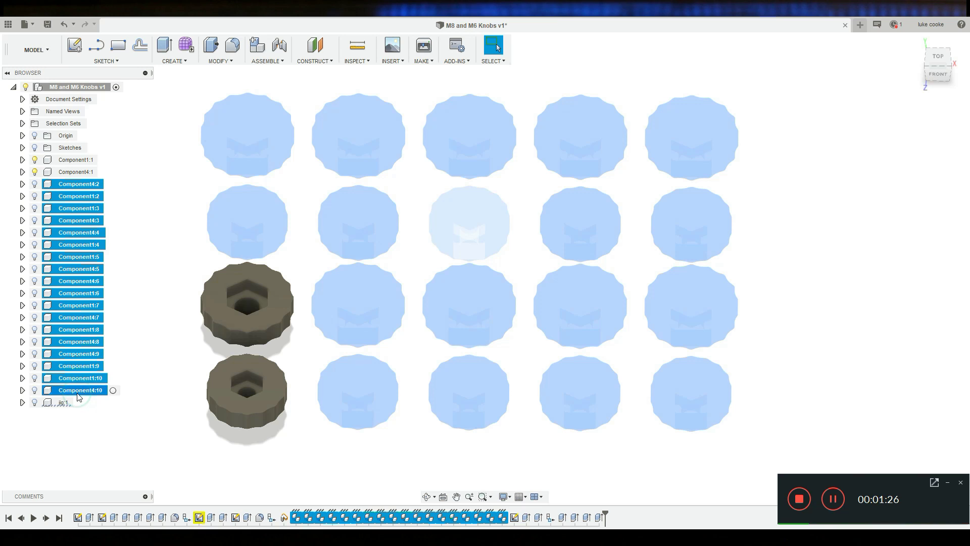
right_click(76, 393)
click(151, 329)
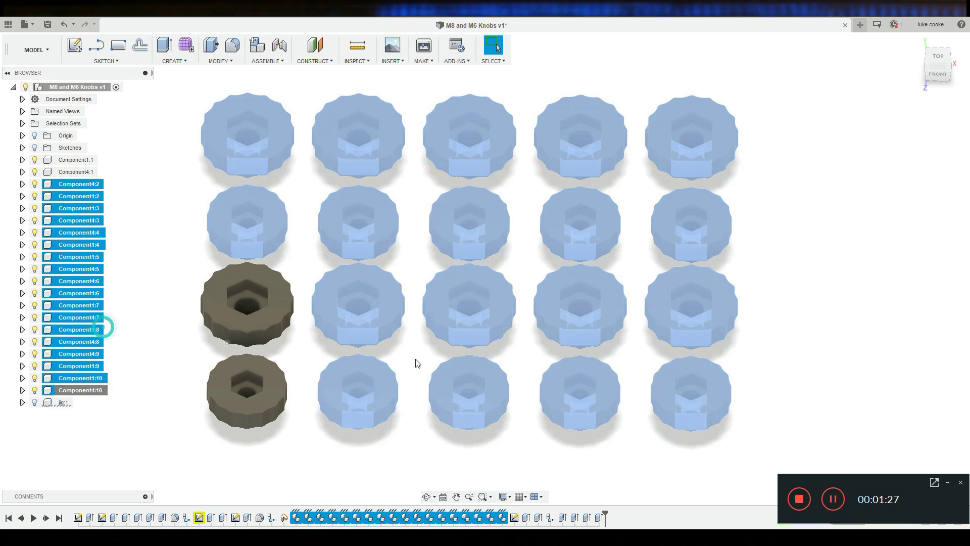
click(831, 347)
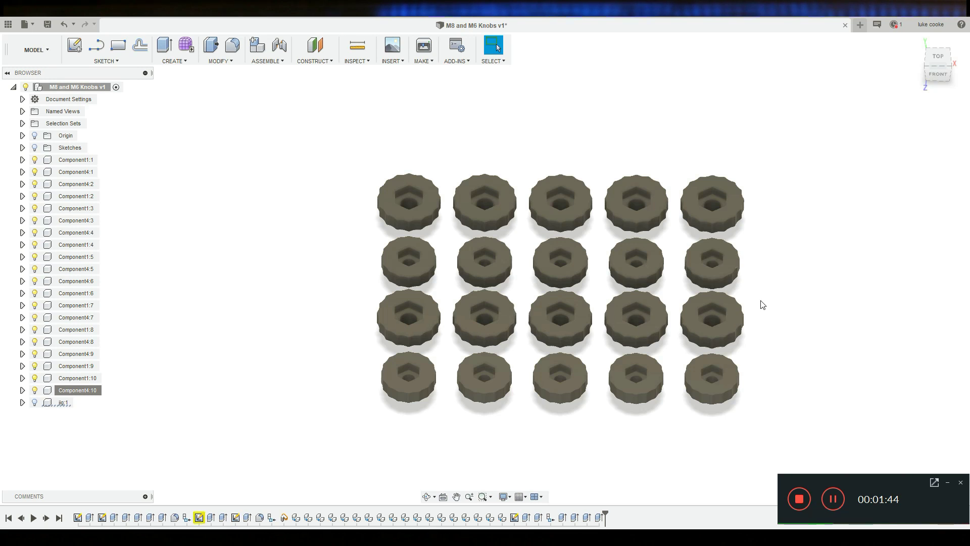
scroll(779, 298, up, 3)
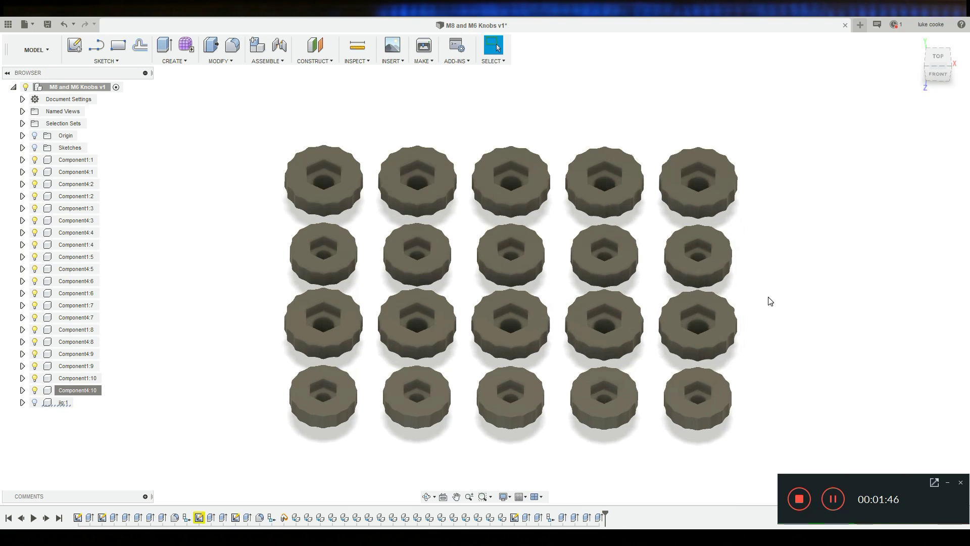
shift+middle_drag(782, 324, 693, 152)
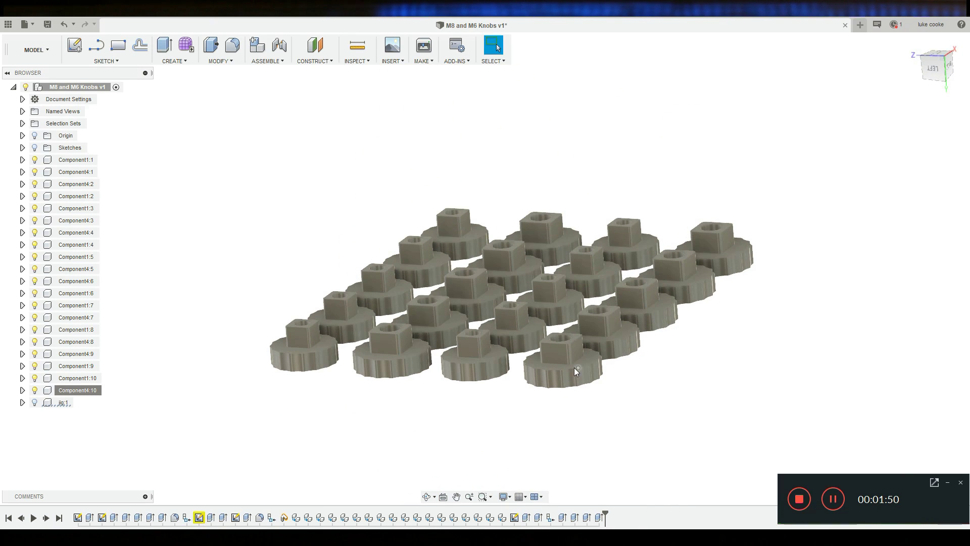
scroll(575, 368, up, 3)
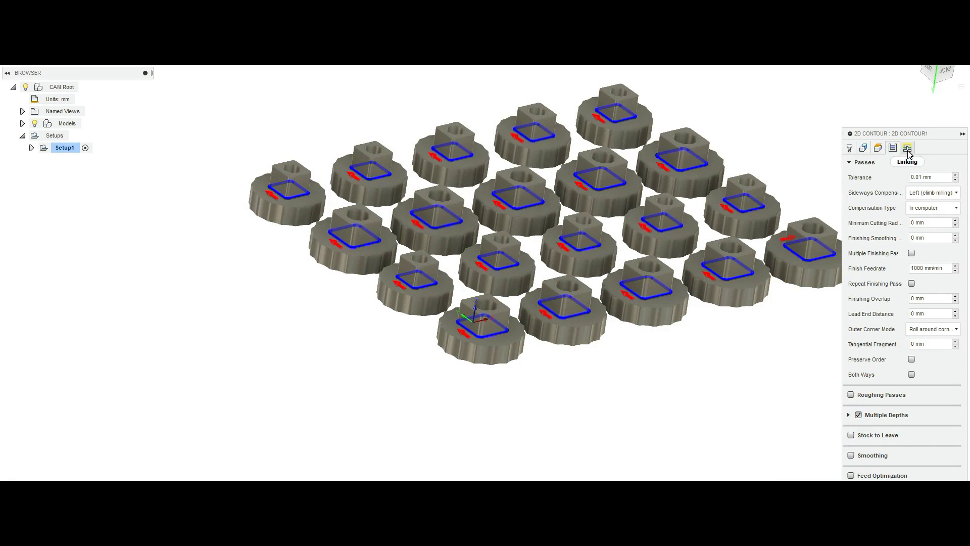
Step: Generate the 2D Contour toolpath, discard the trial multi-depth Face2 pass, and open 2D Pocket1 for editing
click(908, 148)
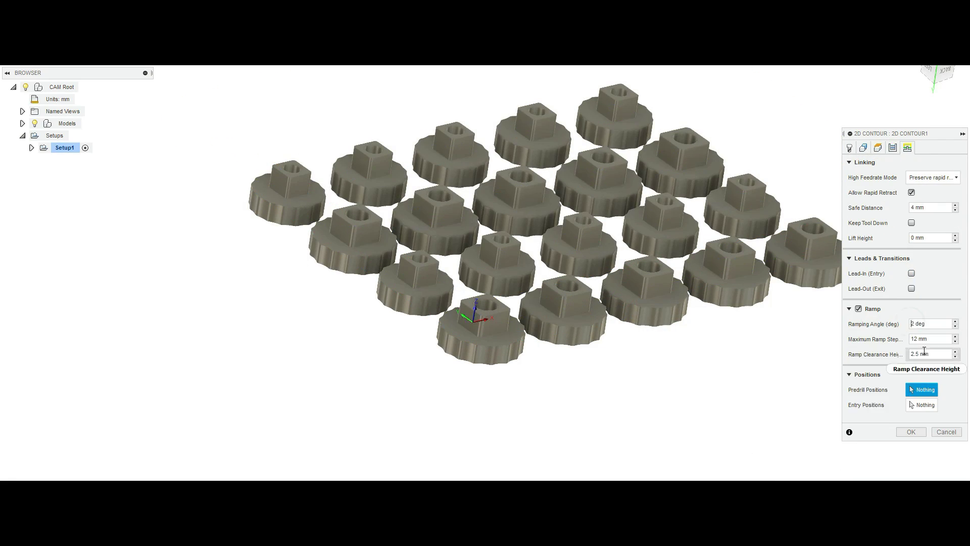
click(911, 432)
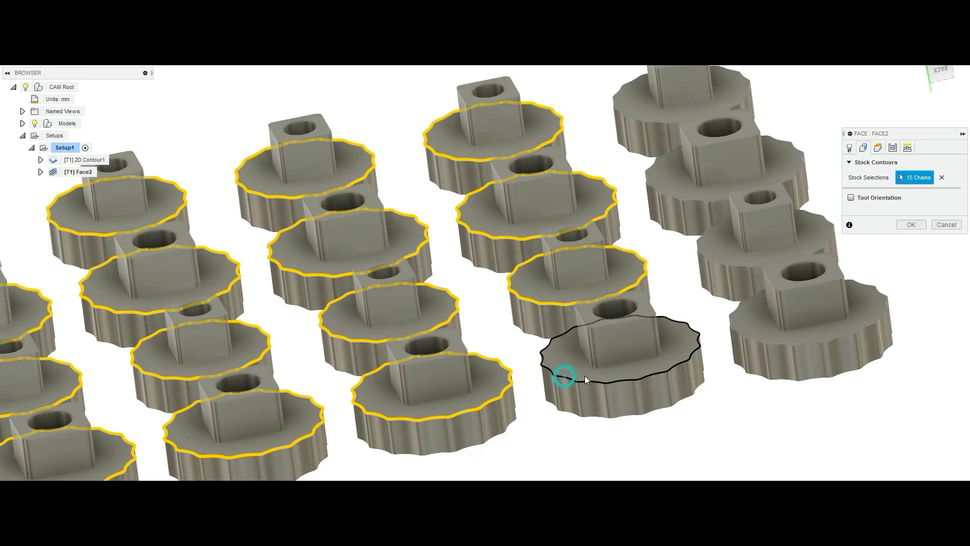
click(892, 147)
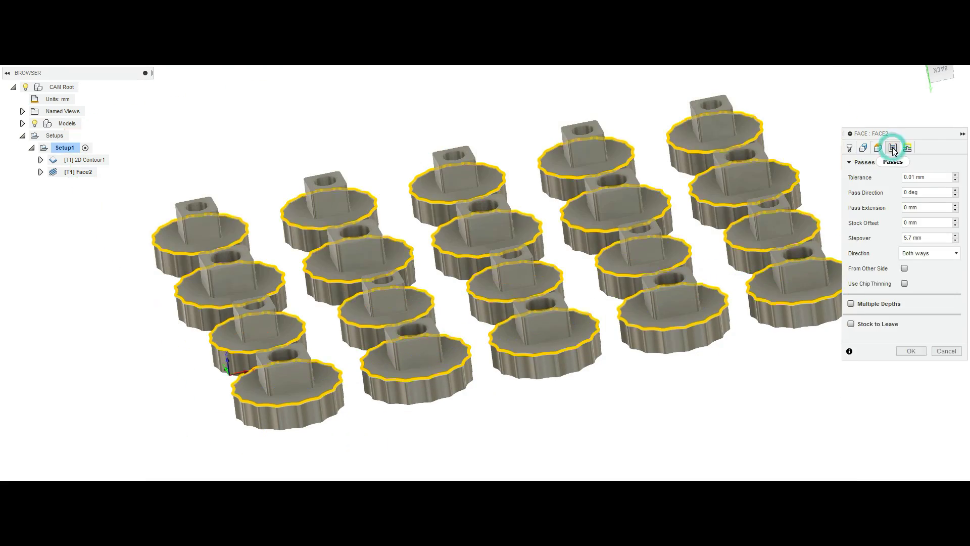
click(853, 304)
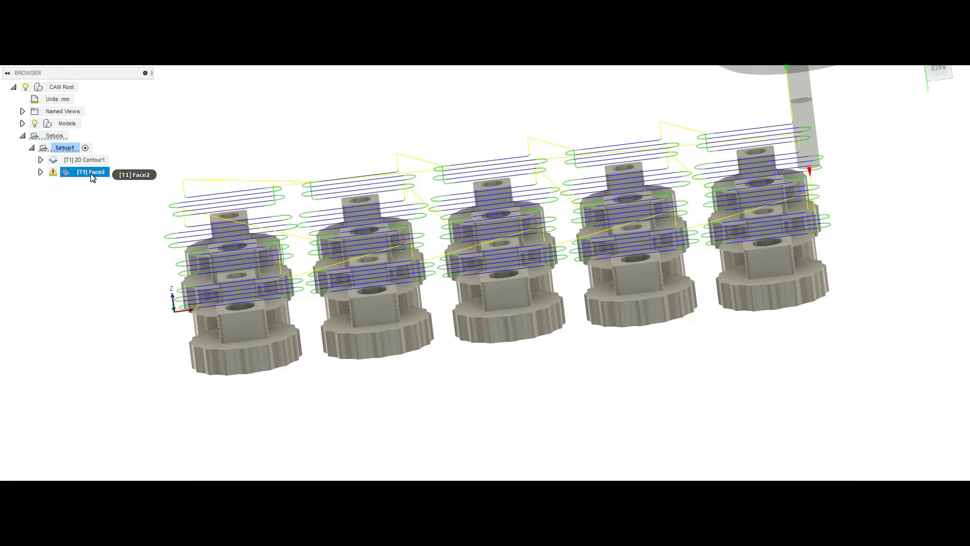
right_click(79, 172)
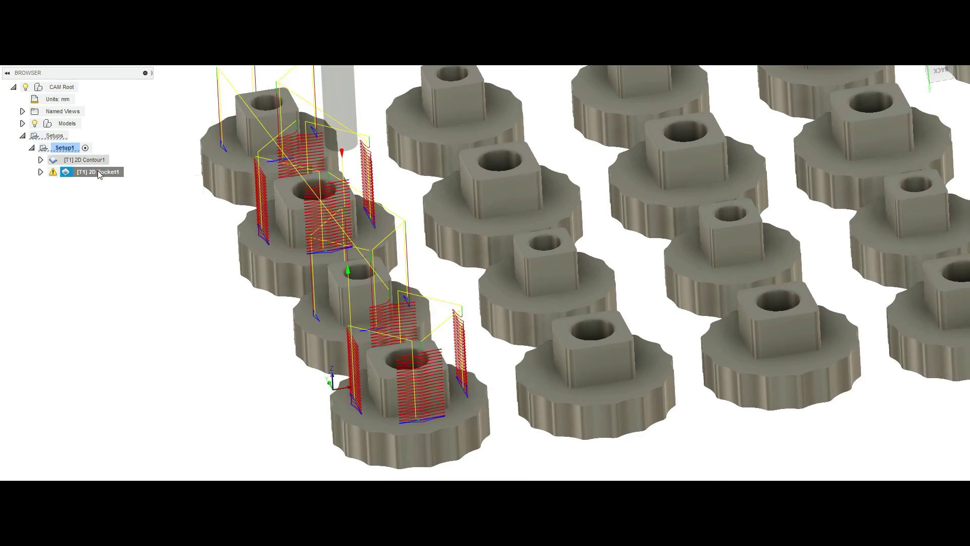
double_click(96, 171)
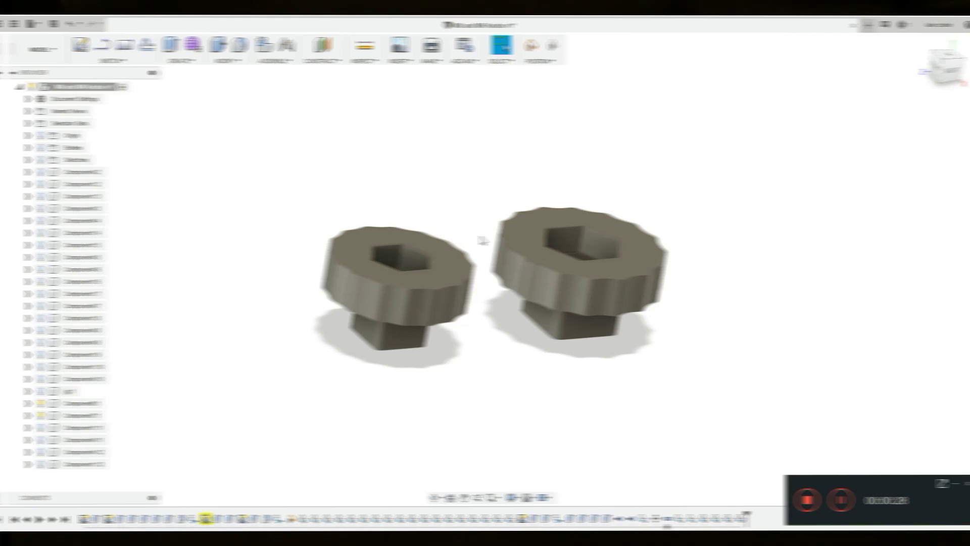
Step: Orbit the two knobs to view them from the side and from underneath
drag(471, 229, 390, 232)
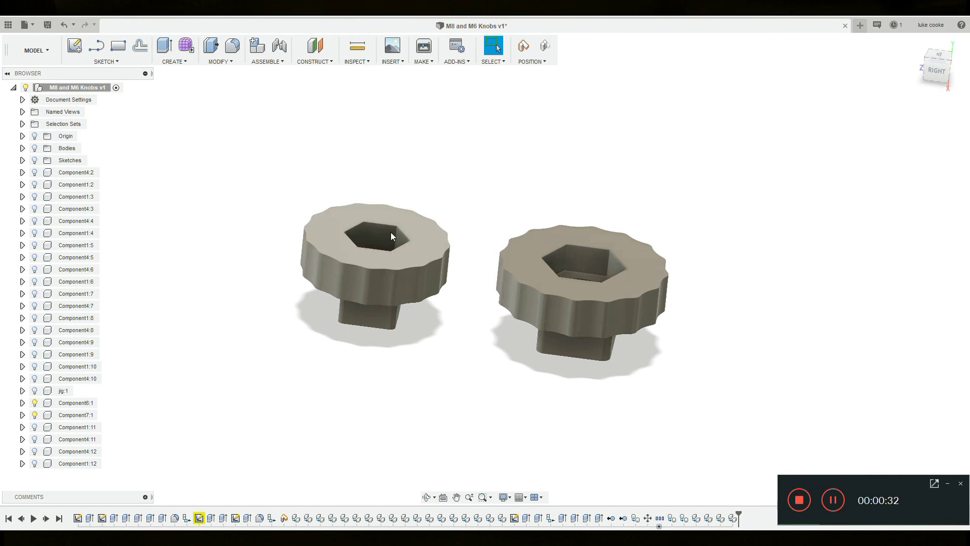
key(Escape)
drag(471, 267, 393, 251)
key(Escape)
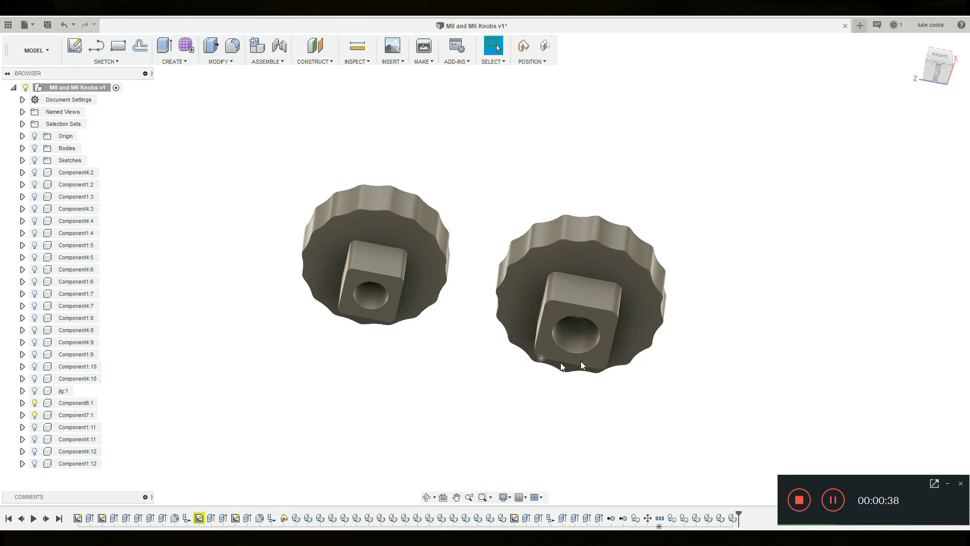
shift+middle_drag(502, 172, 498, 162)
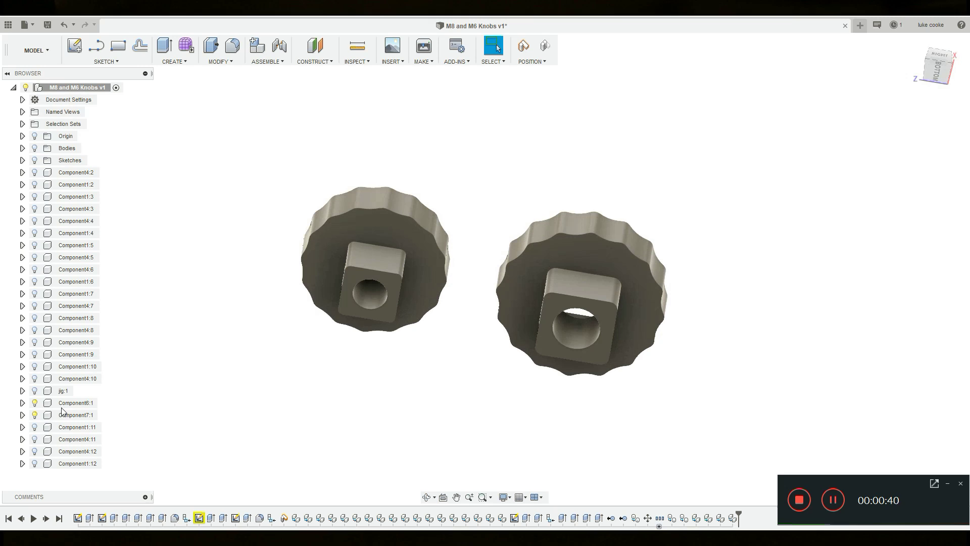
Step: Show the jig:1 body and toggle Component6:1 until both knobs sit visibly in their pockets
click(34, 391)
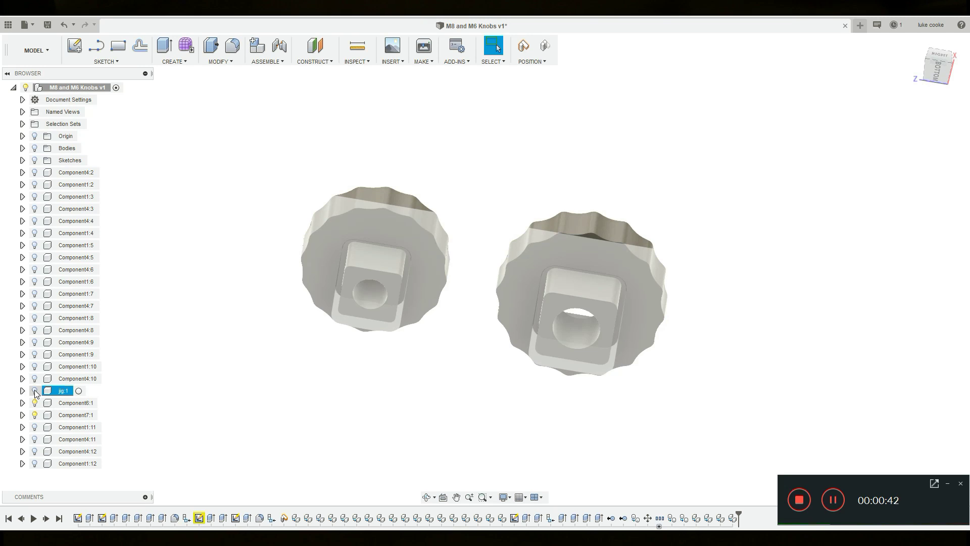
click(35, 403)
shift+middle_drag(540, 134, 501, 339)
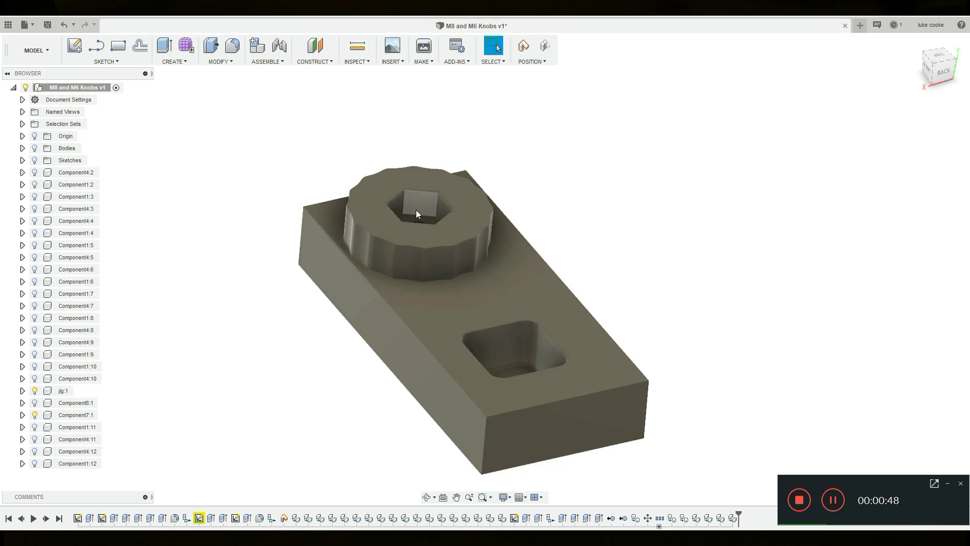
click(35, 404)
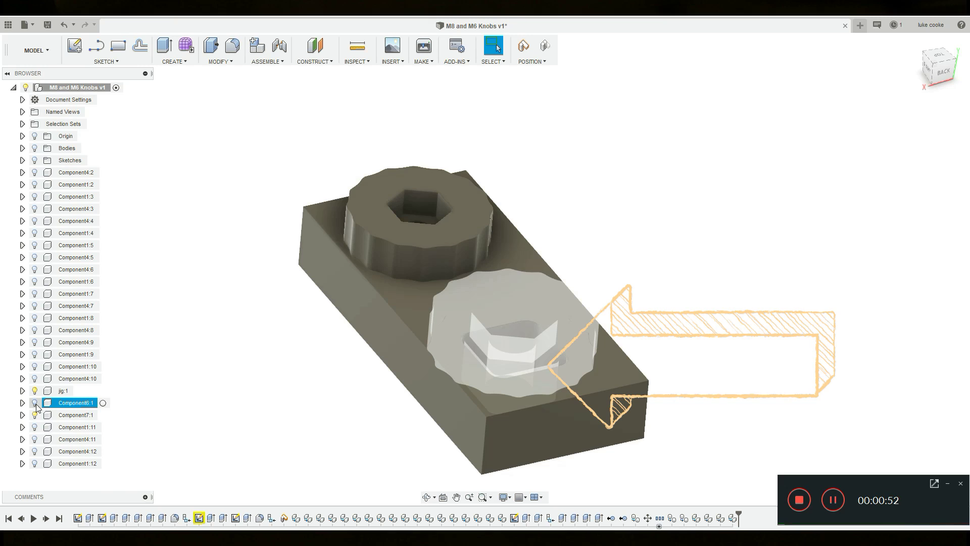
click(34, 403)
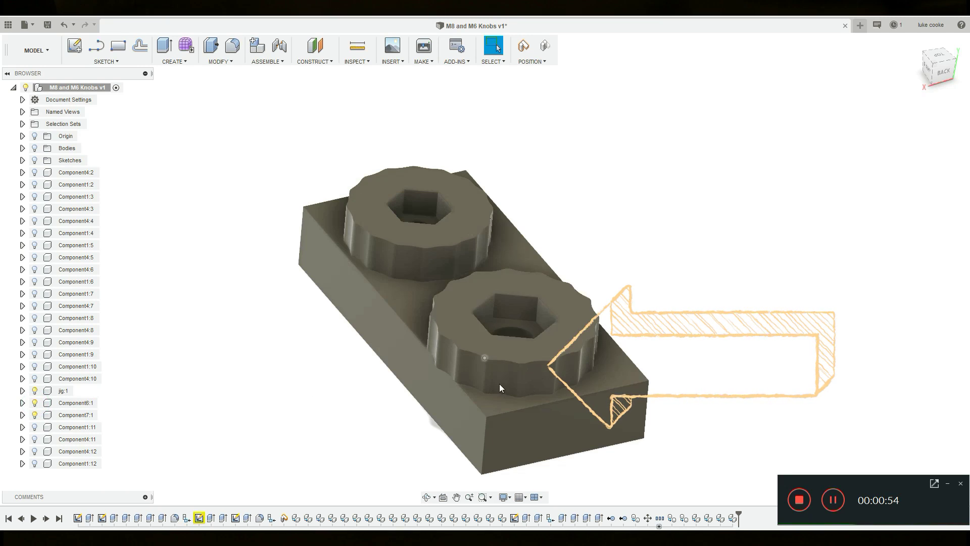
click(35, 403)
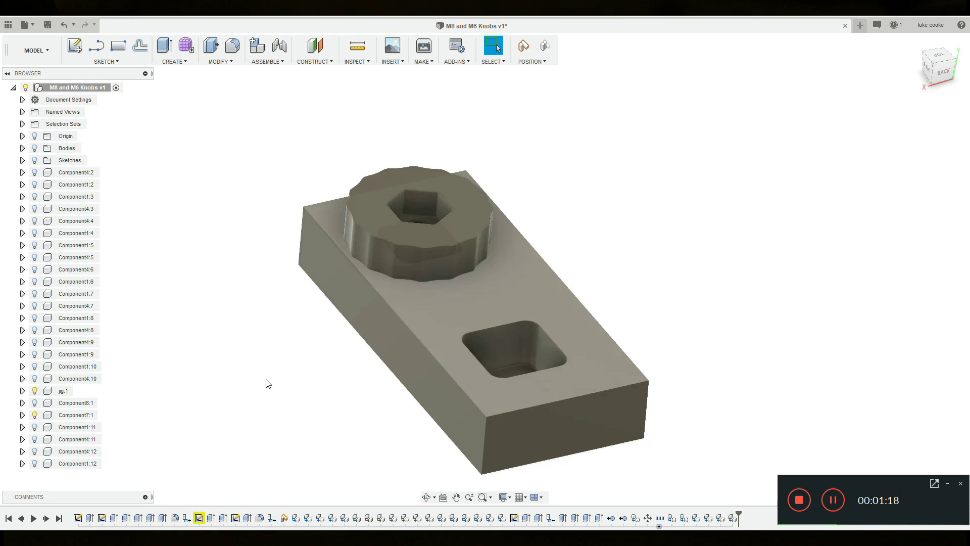
click(35, 403)
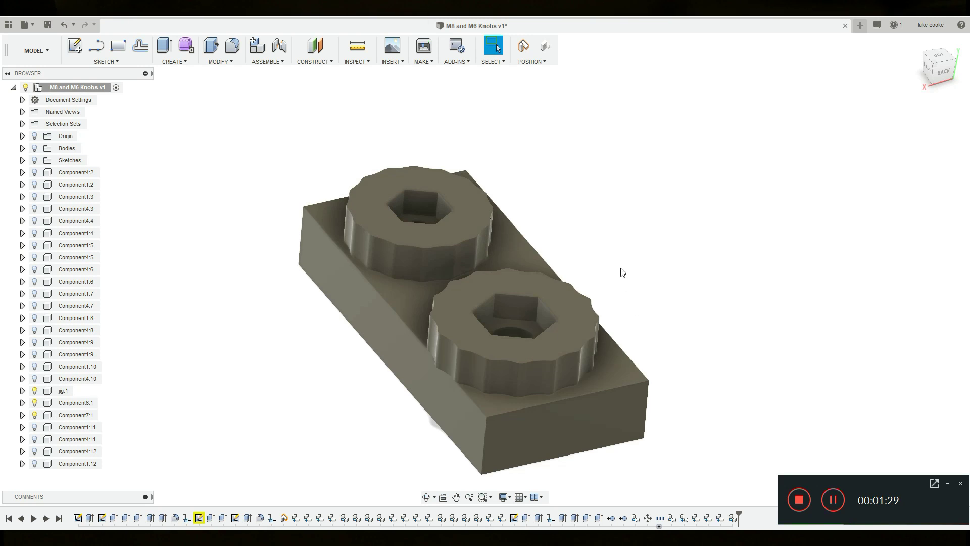
shift+middle_drag(621, 271, 677, 283)
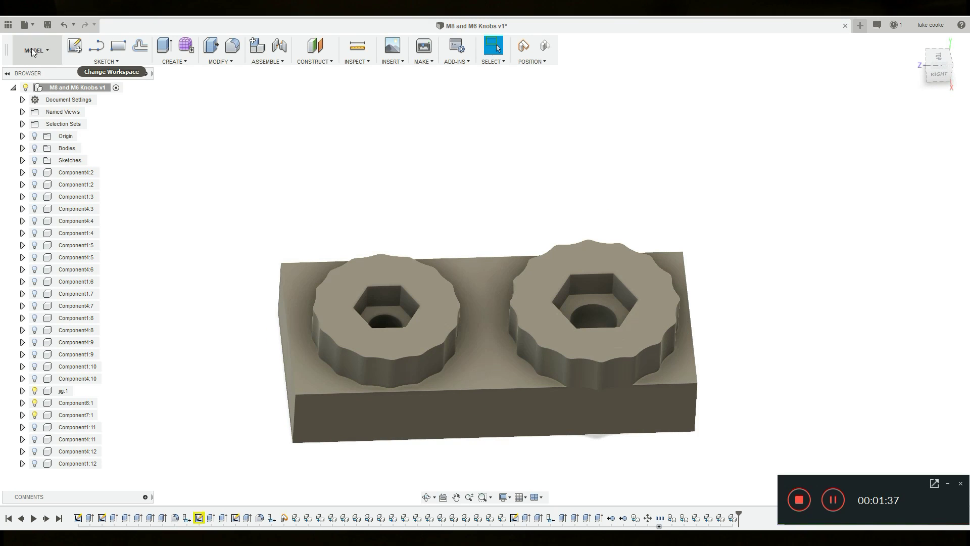
Step: Switch to the MANUFACTURE workspace and orbit to view Setup2's 2D Pocket3 toolpath on the jig
click(32, 51)
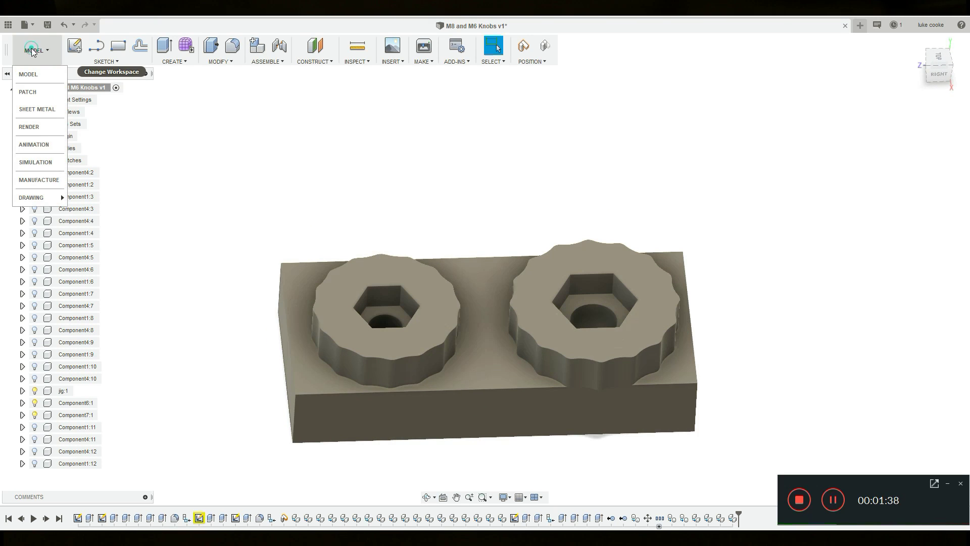
click(37, 180)
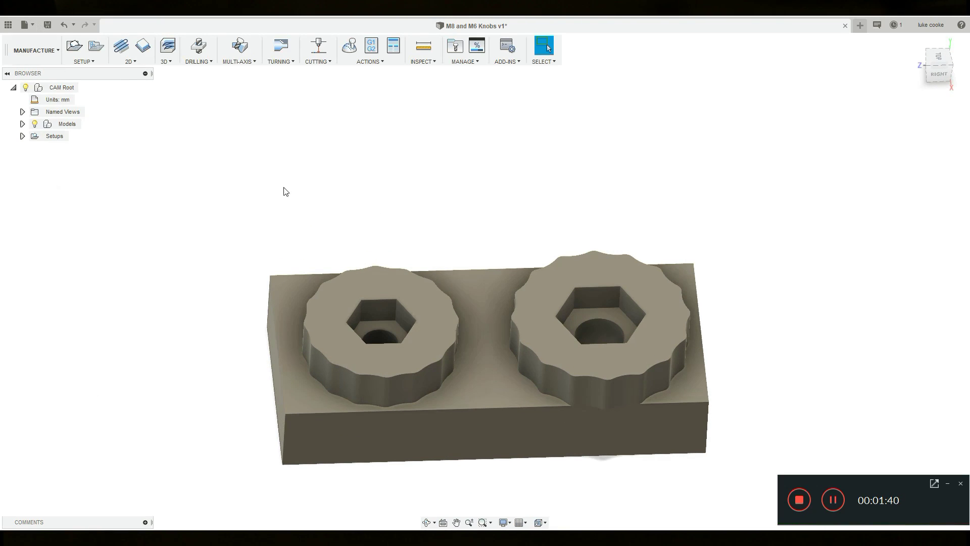
shift+middle_drag(495, 223, 460, 204)
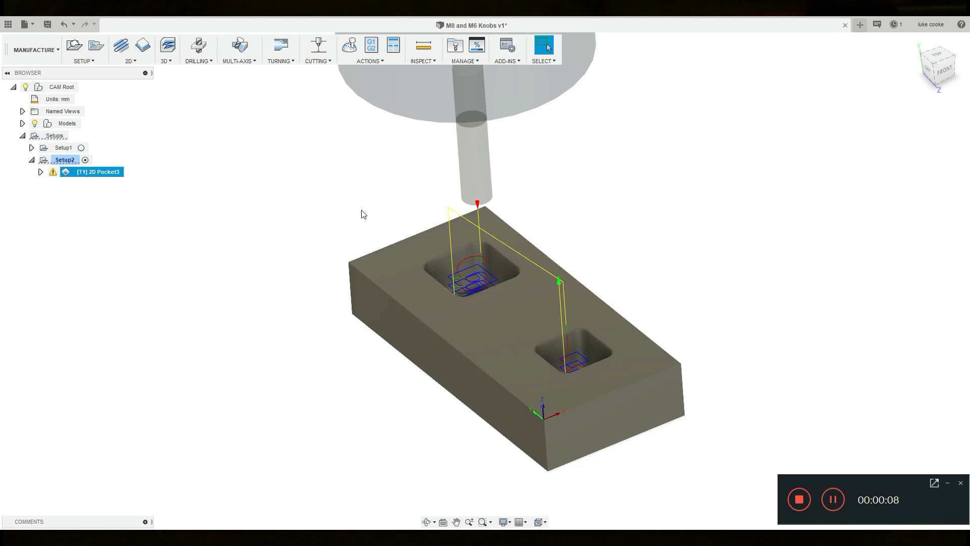
mouse_move(606, 255)
shift+middle_down()
mouse_move(615, 268)
mouse_move(617, 253)
shift+middle_up()
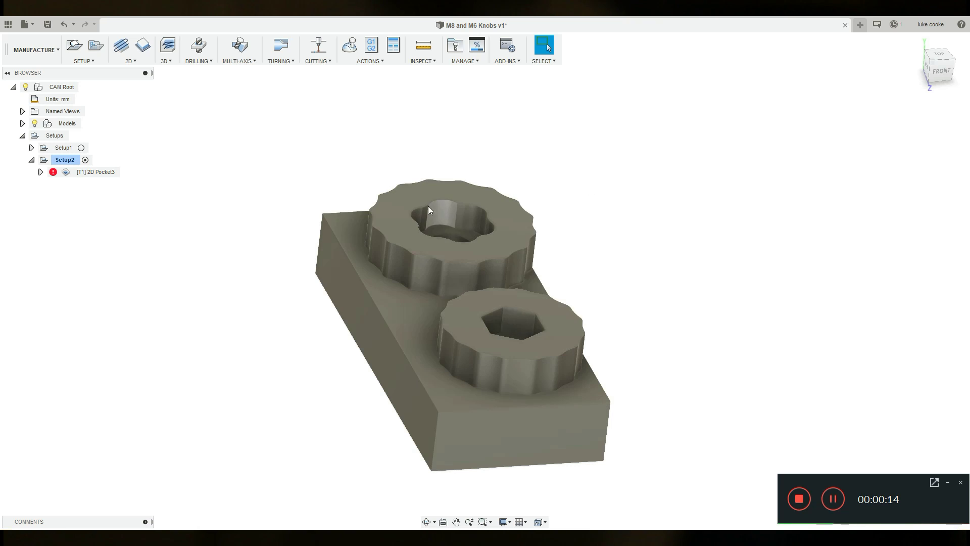
Step: Zoom and pan to inspect the lower hex knob and the upper knob's flower-shaped pocket
scroll(418, 214, up, 5)
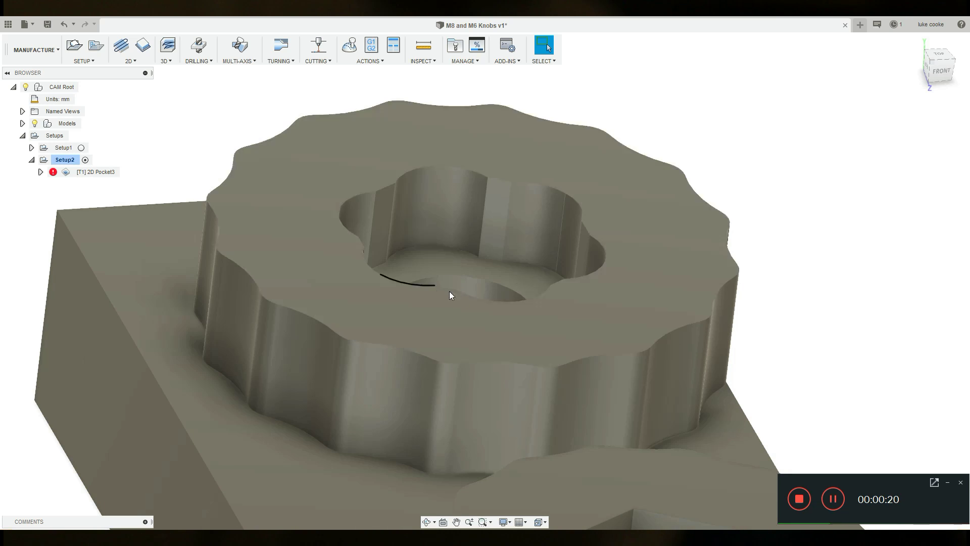
scroll(621, 338, down, 6)
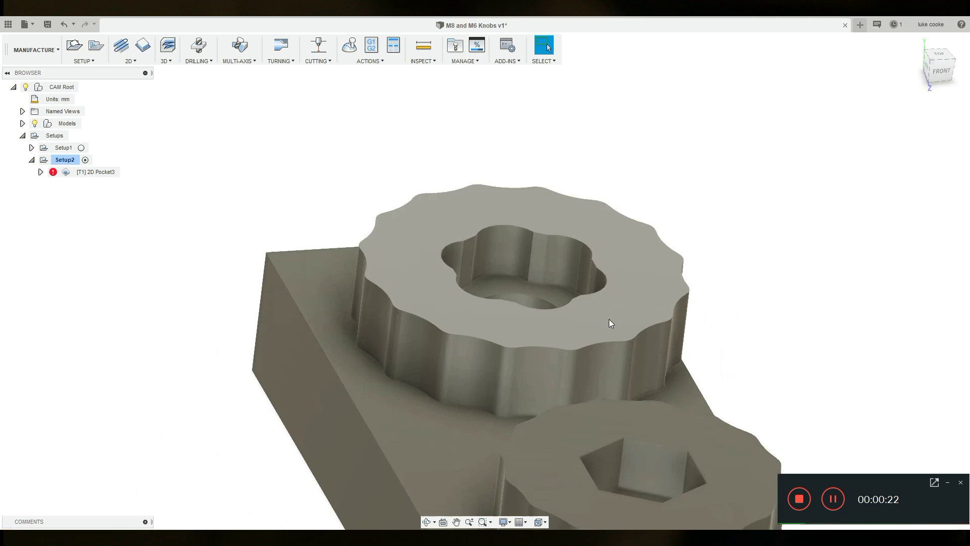
middle_drag(621, 407, 462, 297)
scroll(469, 284, up, 3)
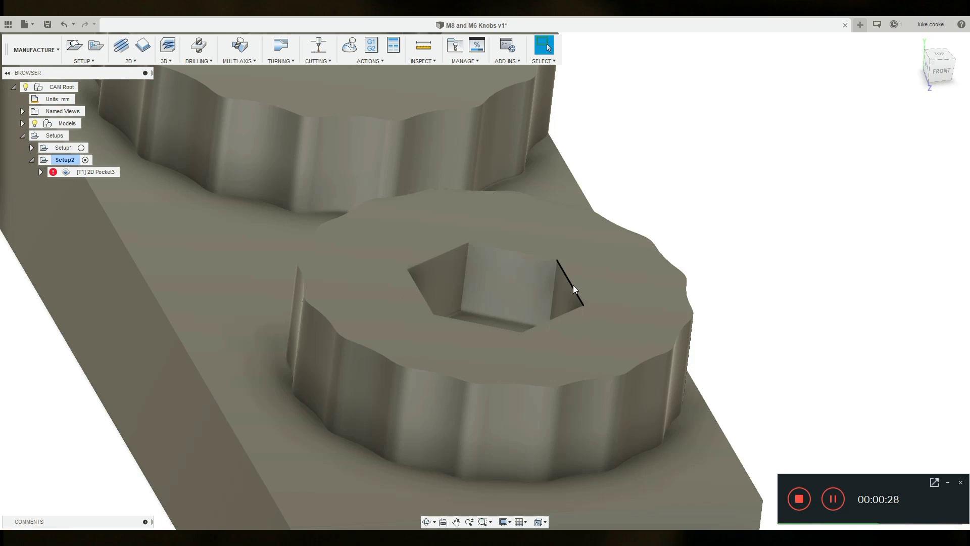
middle_drag(525, 166, 566, 349)
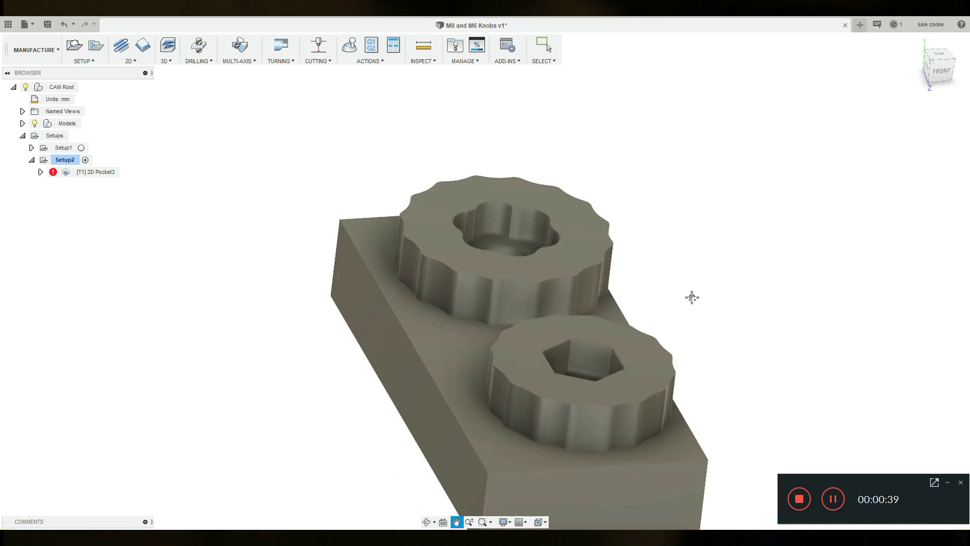
scroll(692, 297, up, 2)
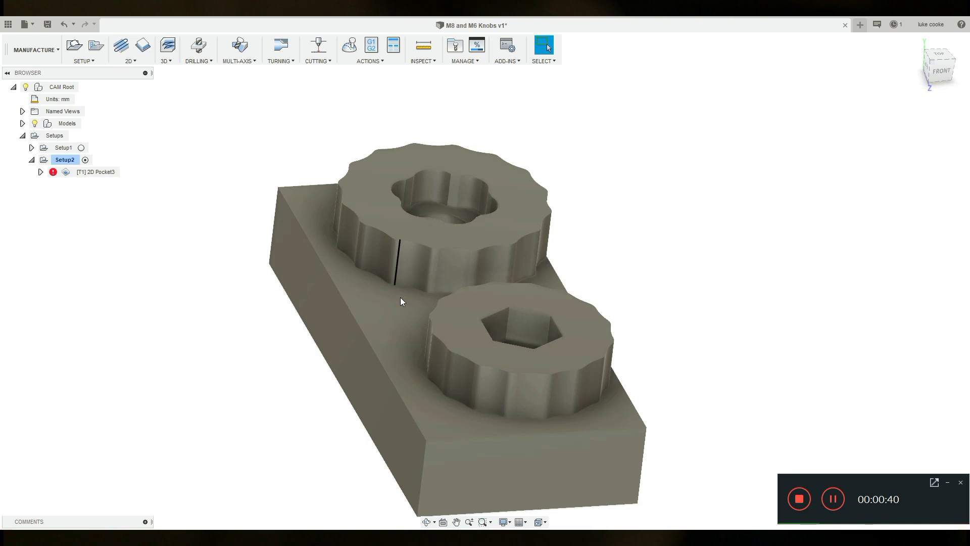
Step: Expand and collapse 2D Pocket3, collapse Setup2, and select Setup2 to display its stock box
click(40, 172)
click(40, 172)
click(30, 160)
click(57, 160)
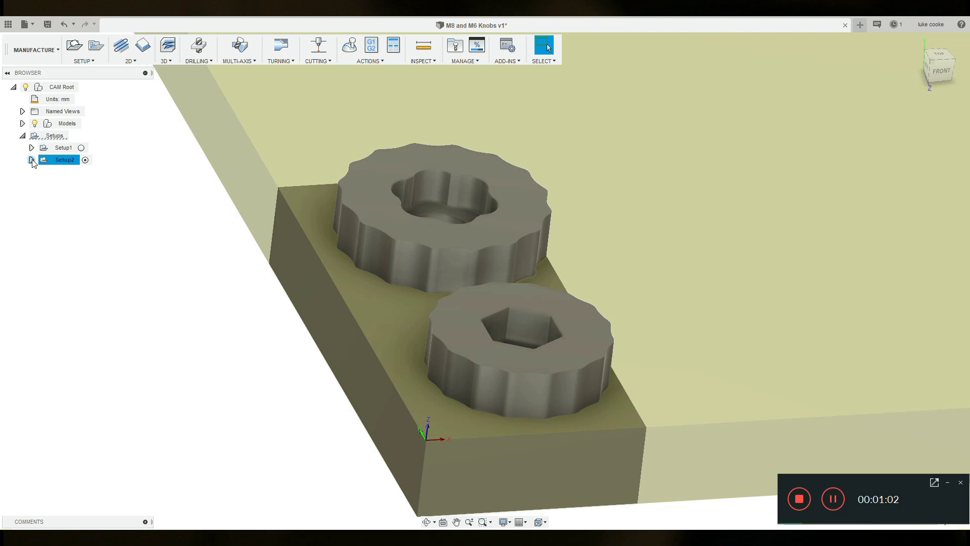
Step: Create Setup3 with top-face Z orientation, a stock-box corner origin and 1 mm top stock offset
click(74, 44)
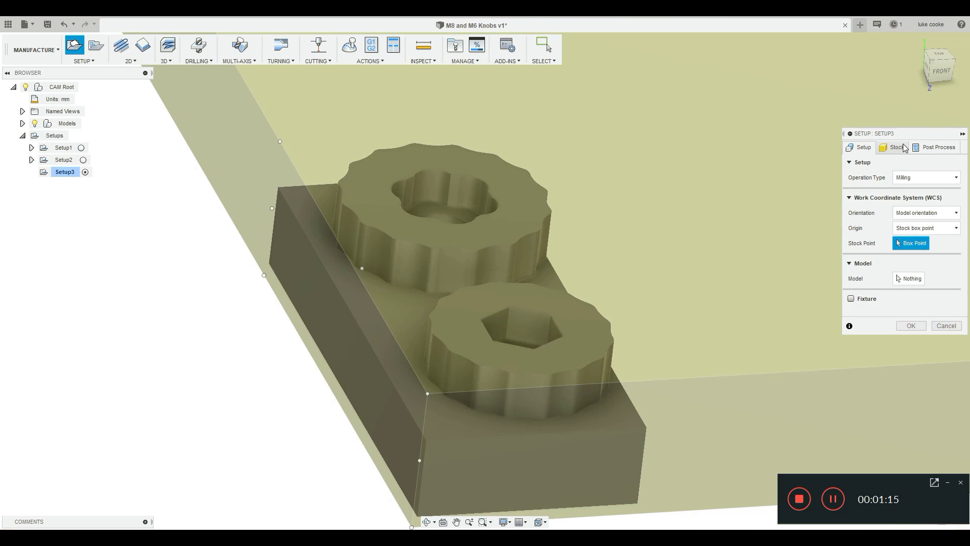
click(926, 212)
click(926, 227)
click(217, 288)
shift+middle_drag(455, 353, 562, 357)
click(912, 303)
click(892, 147)
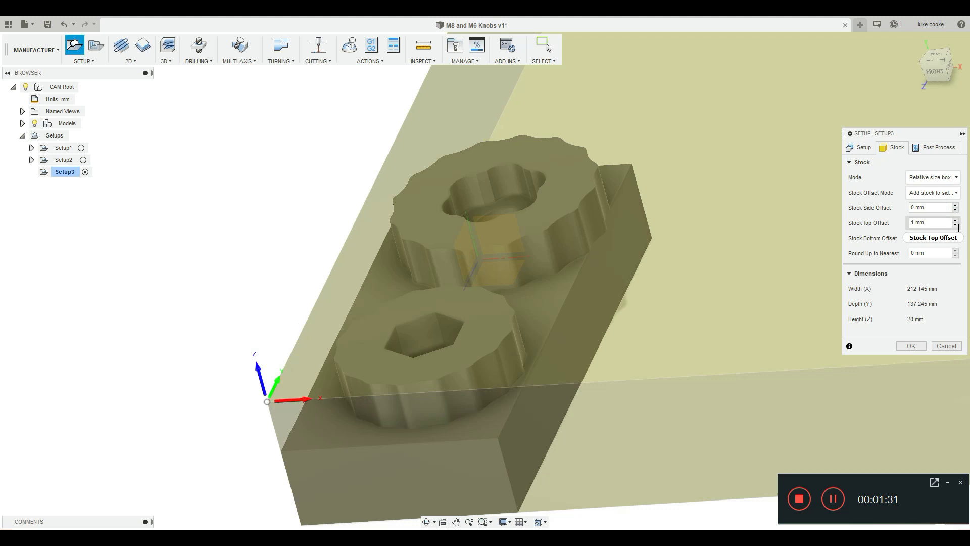
click(911, 386)
click(64, 172)
shift+middle_drag(213, 217, 510, 237)
Step: Add a 2D Pocket on the flower and hexagonal outlines with stock to leave and roughing stepdown
click(122, 45)
click(863, 147)
click(419, 243)
click(379, 440)
click(892, 147)
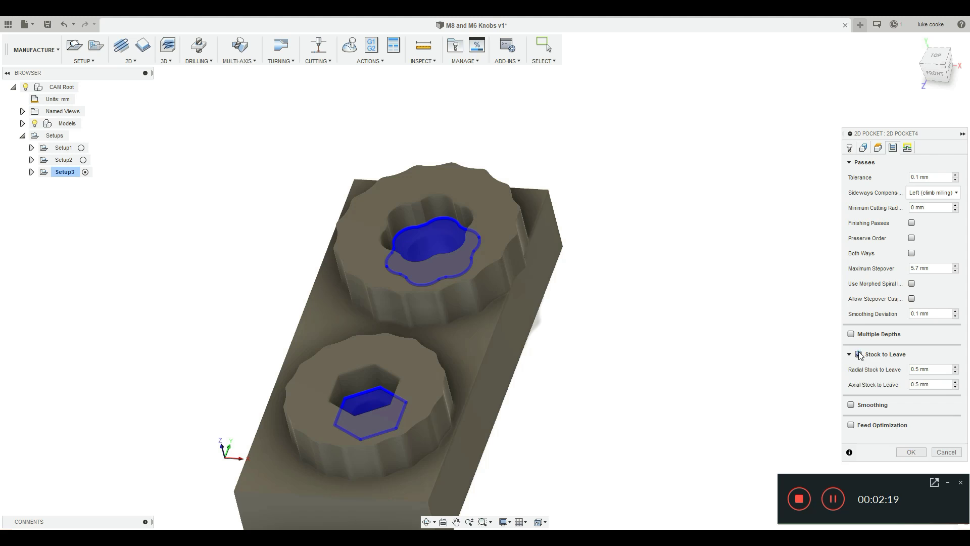
double_click(914, 348)
key(Return)
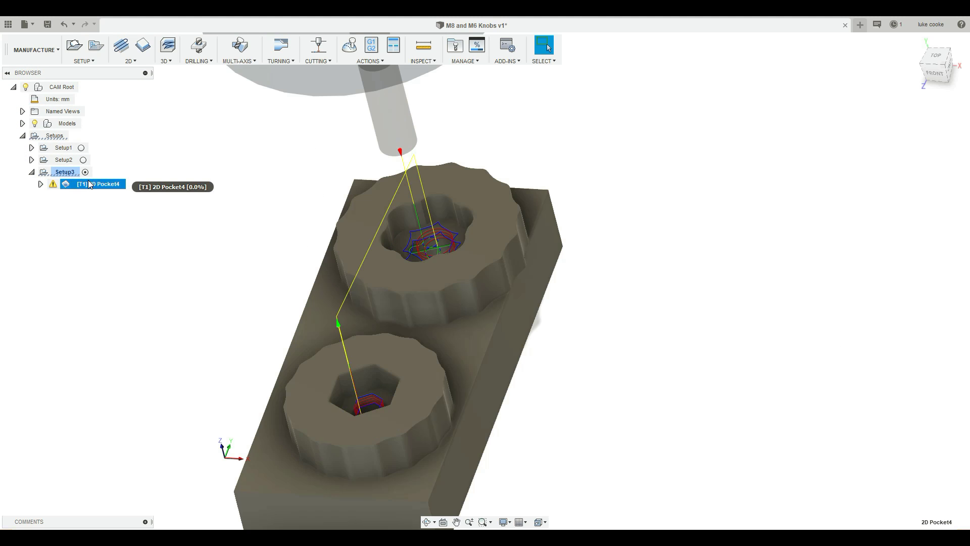
Step: Review the 2D Pocket4 warning, then edit and regenerate the toolpath to clear it
click(53, 184)
click(601, 443)
double_click(98, 184)
click(908, 147)
click(911, 519)
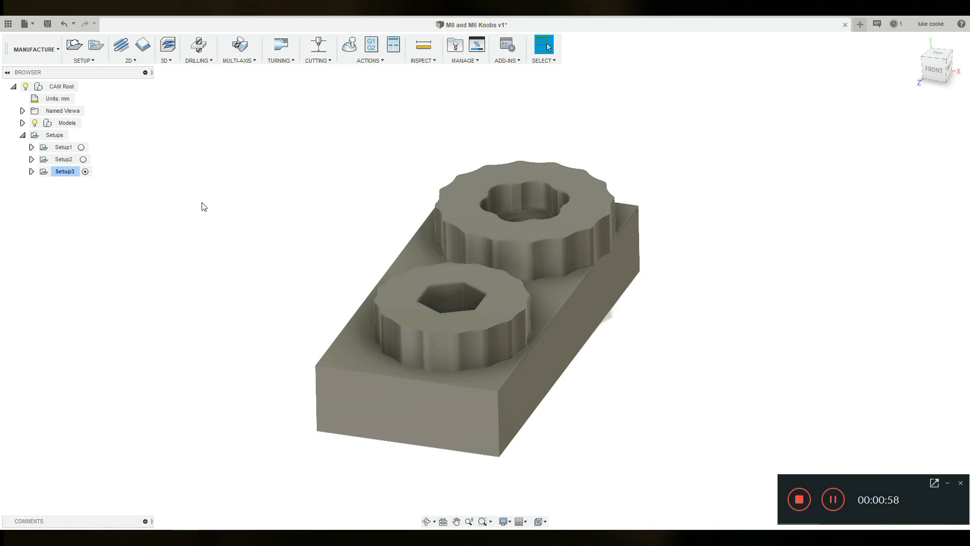
Step: Compare the Setup2 and Setup3 stock boxes, then expand Setup3's operation list
click(64, 159)
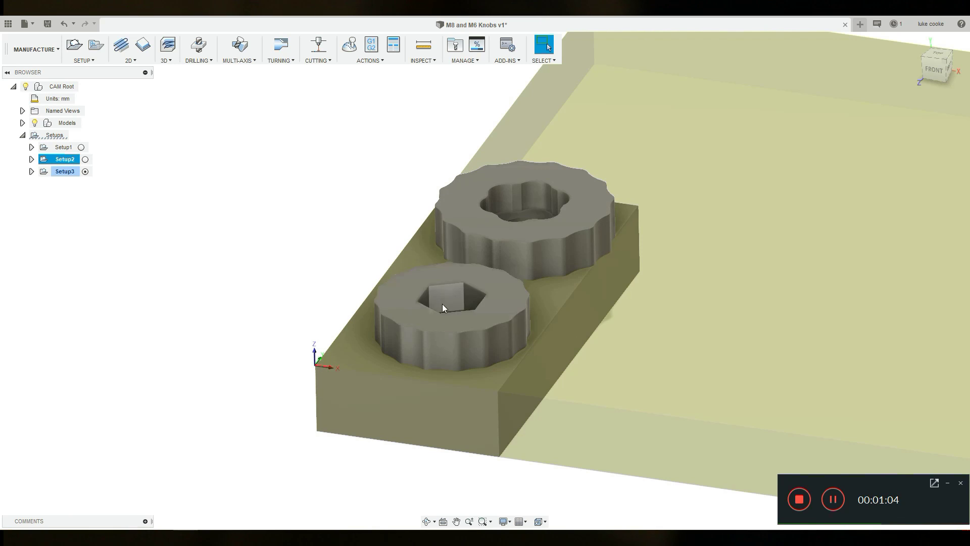
click(68, 172)
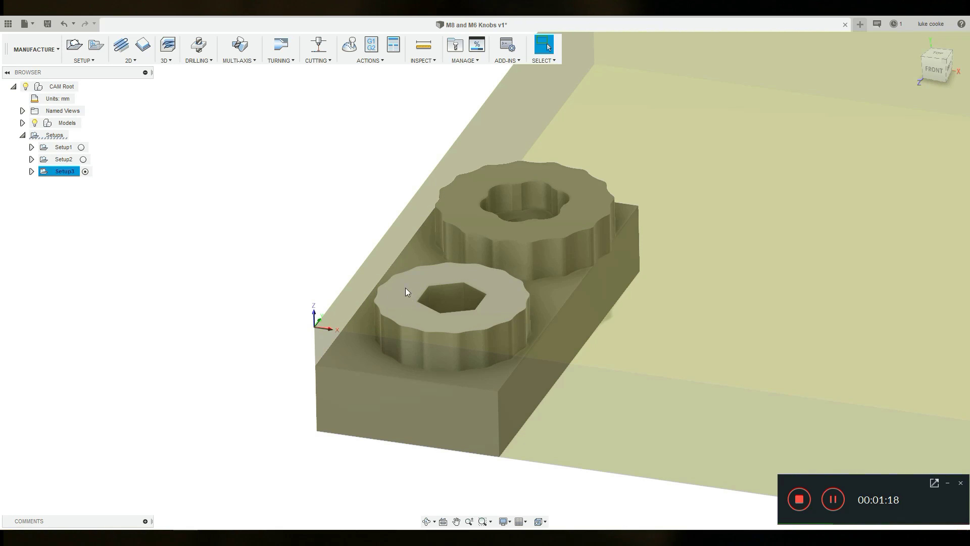
click(32, 171)
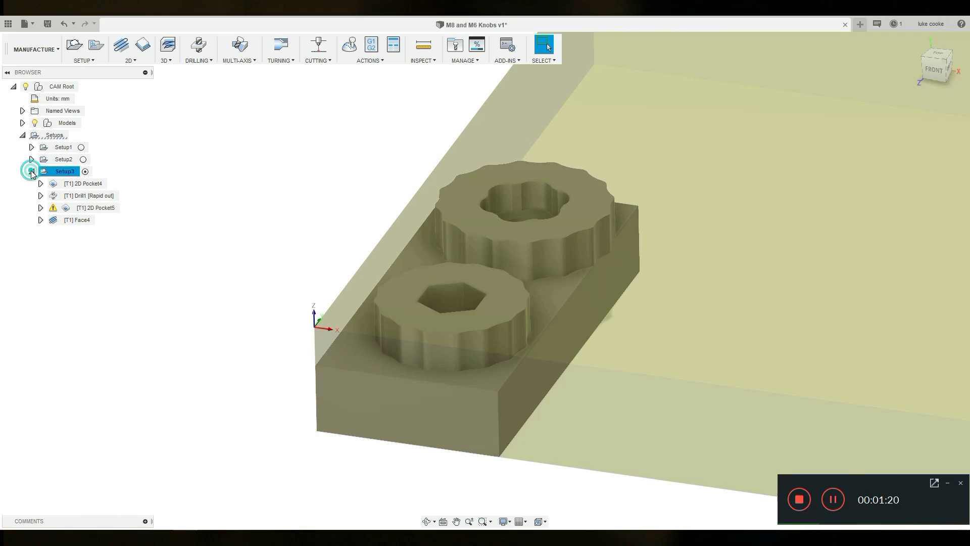
Step: Preview the 2D Pocket4, Drill1, 2D Pocket5 and Face4 toolpaths, looking into the upper knob pocket
click(86, 184)
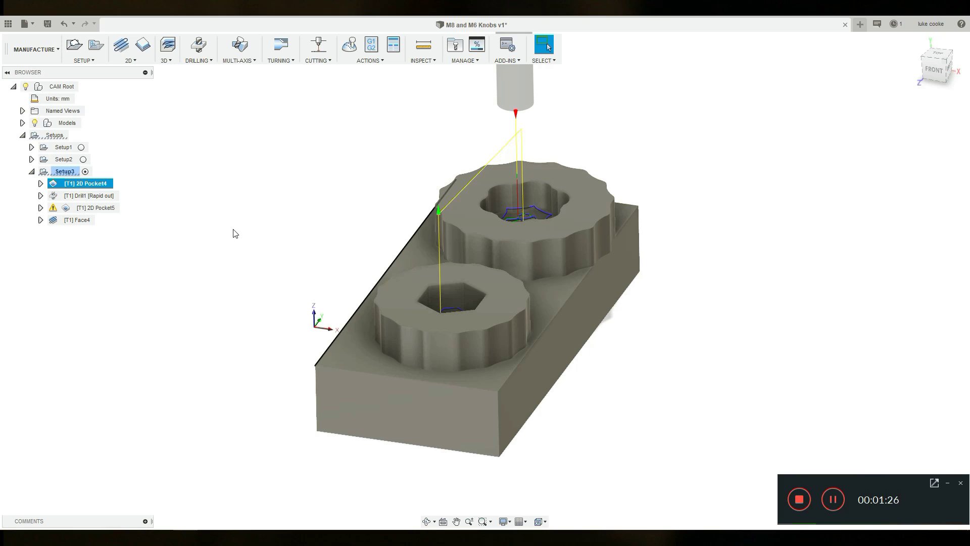
click(104, 196)
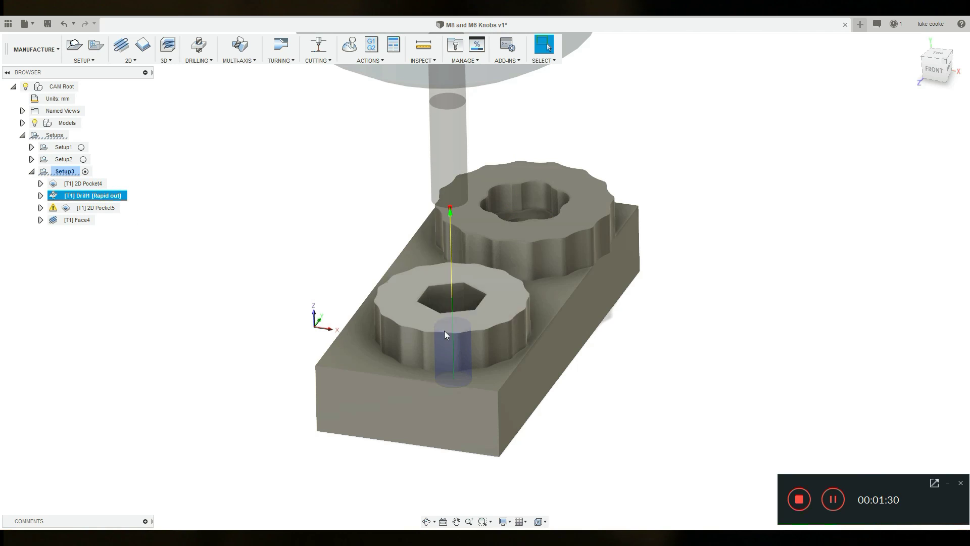
click(99, 209)
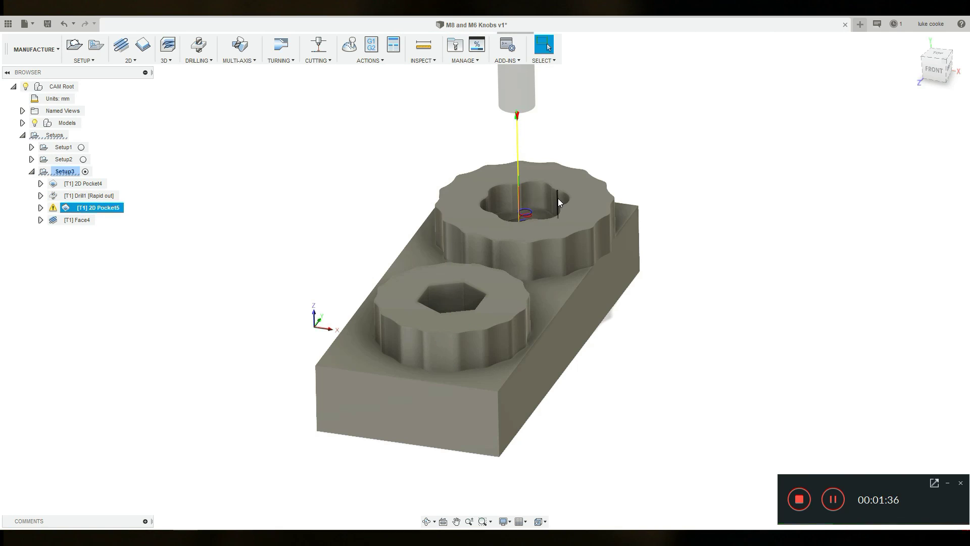
shift+middle_drag(560, 202, 539, 190)
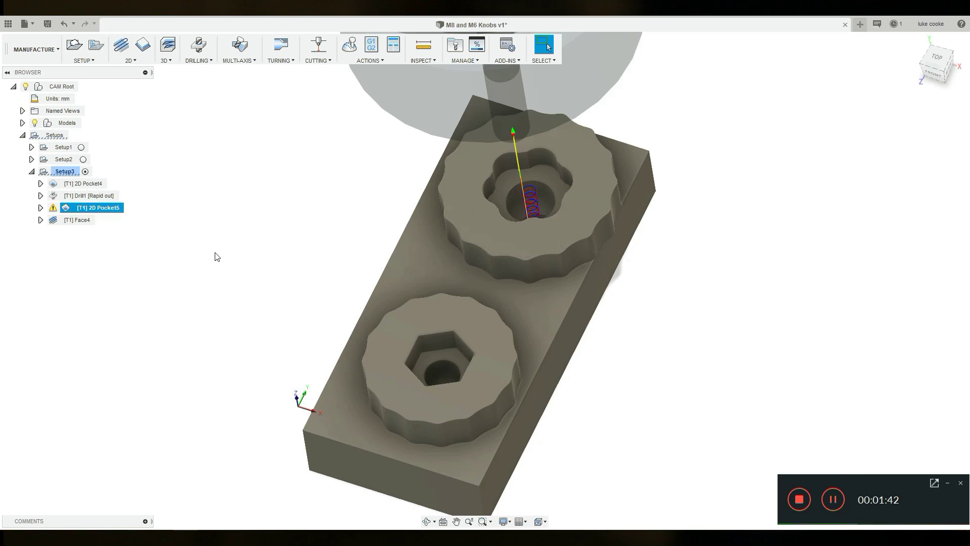
click(86, 220)
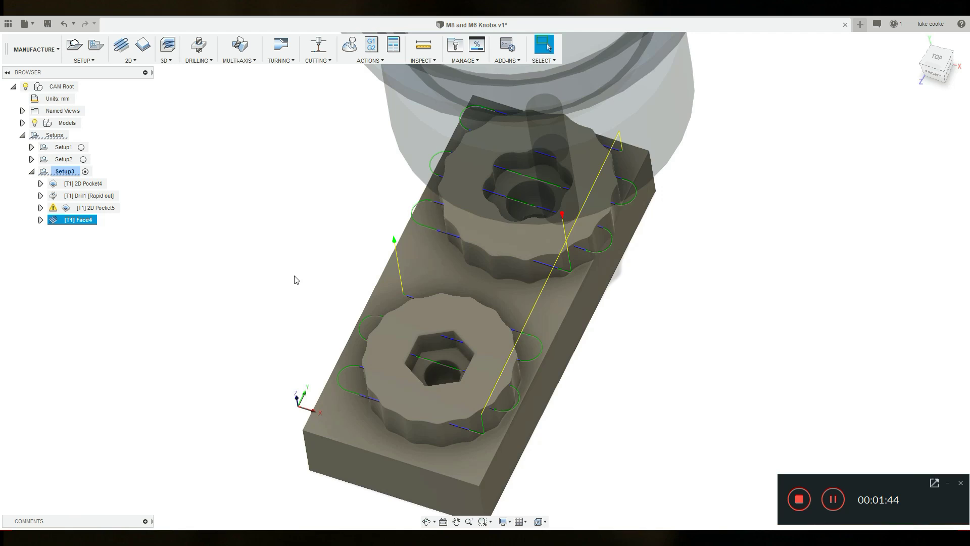
shift+middle_drag(296, 280, 298, 253)
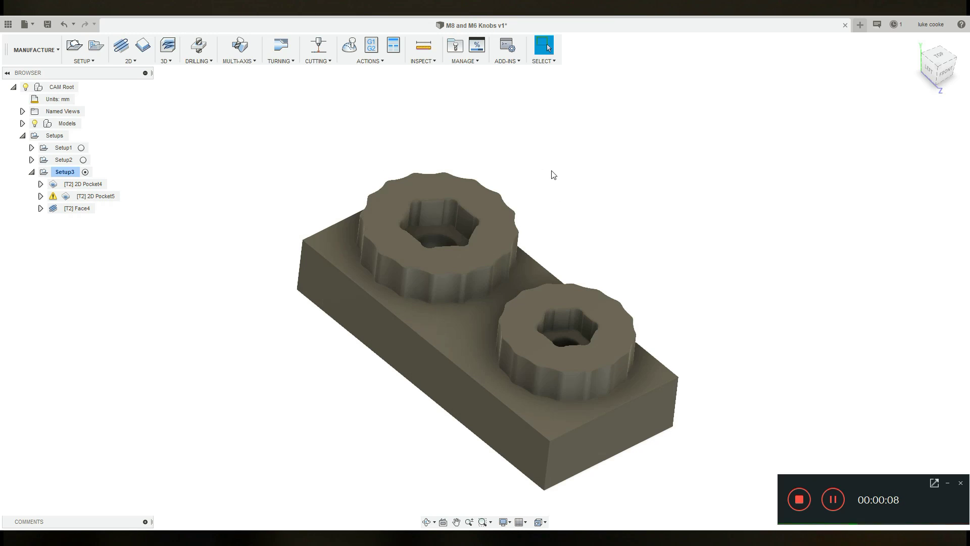
scroll(457, 245, up, 3)
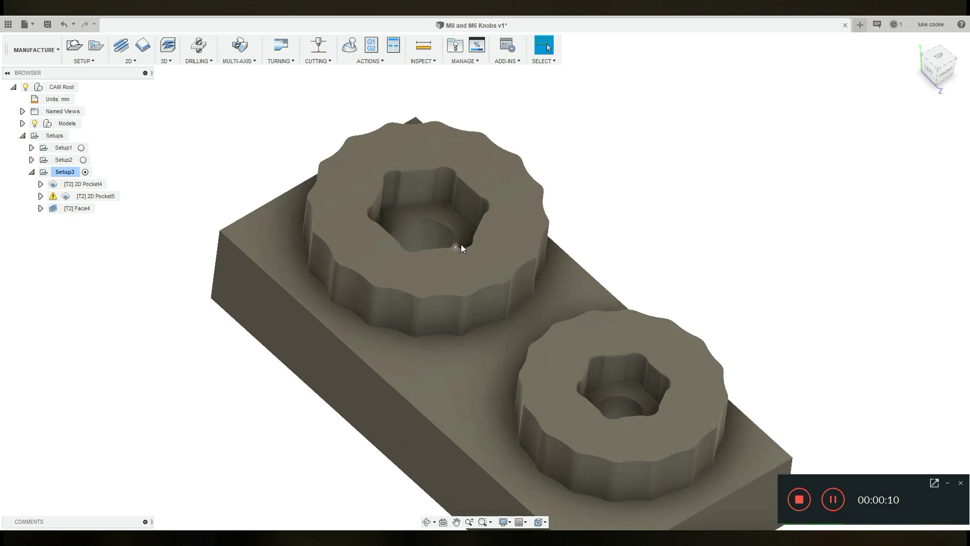
right_click(90, 184)
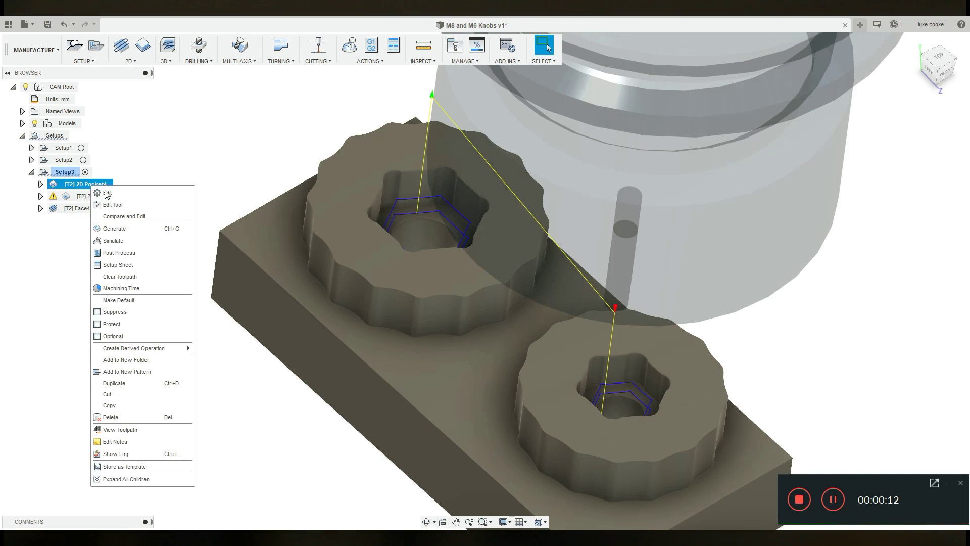
click(108, 193)
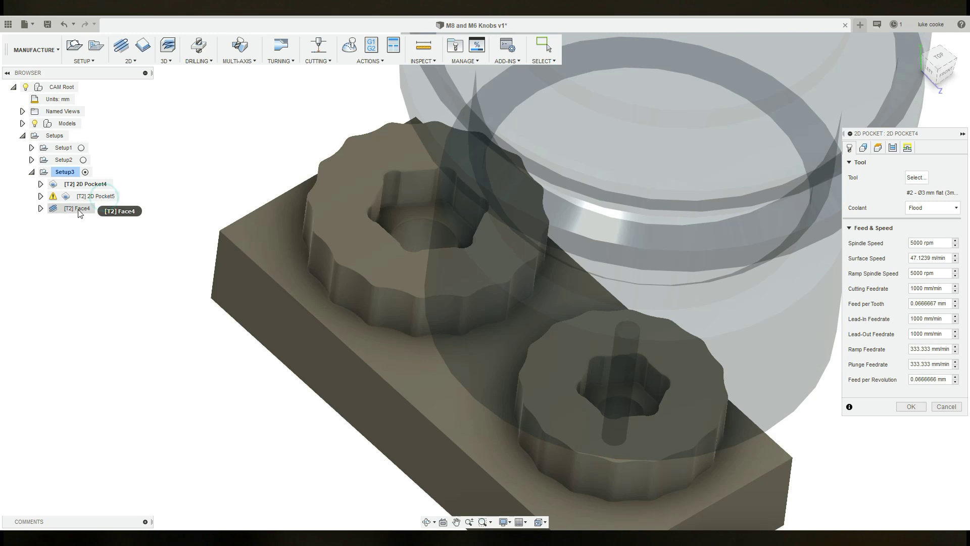
click(946, 406)
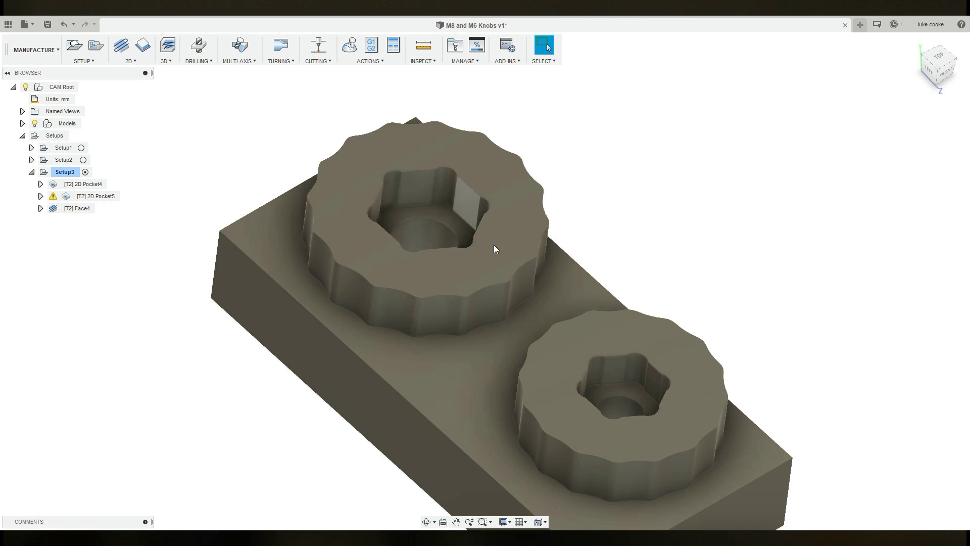
scroll(640, 375, up, 3)
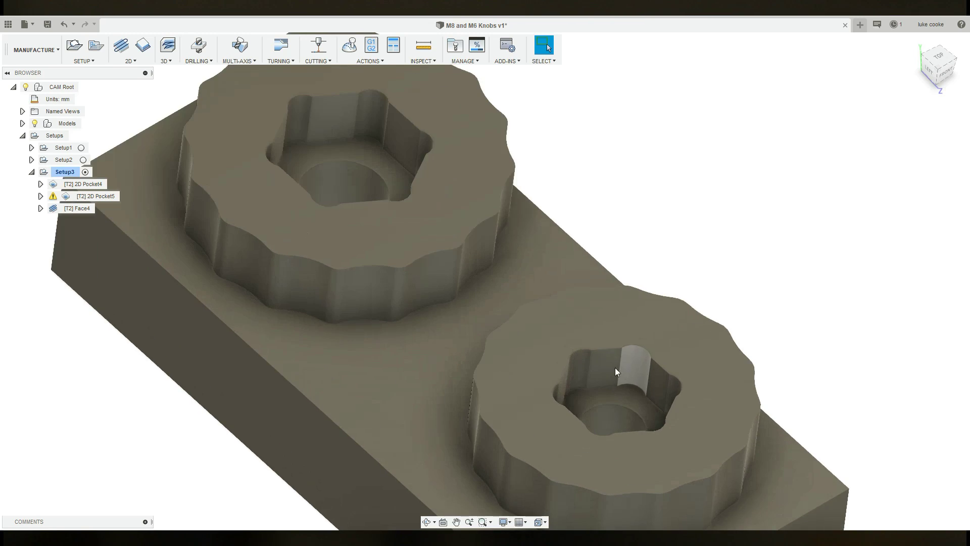
click(88, 184)
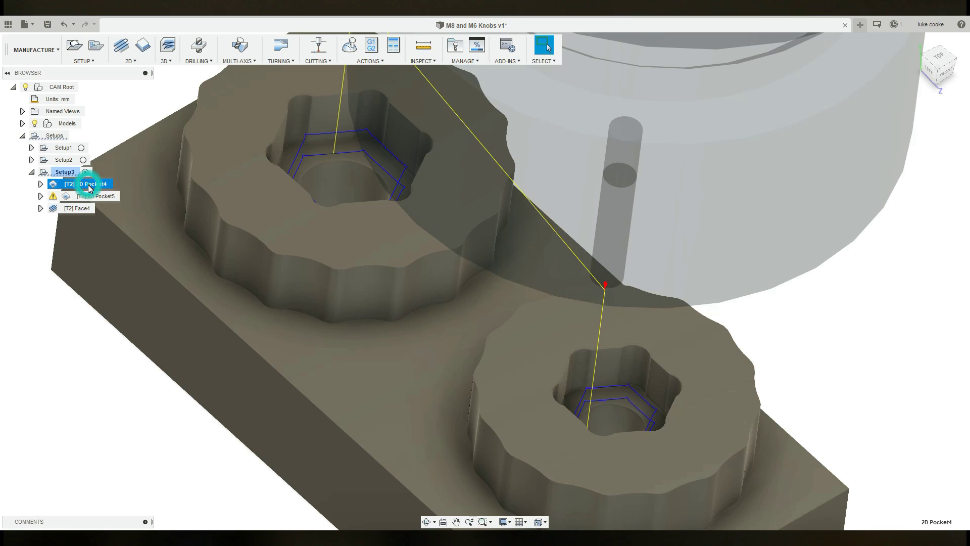
right_click(89, 186)
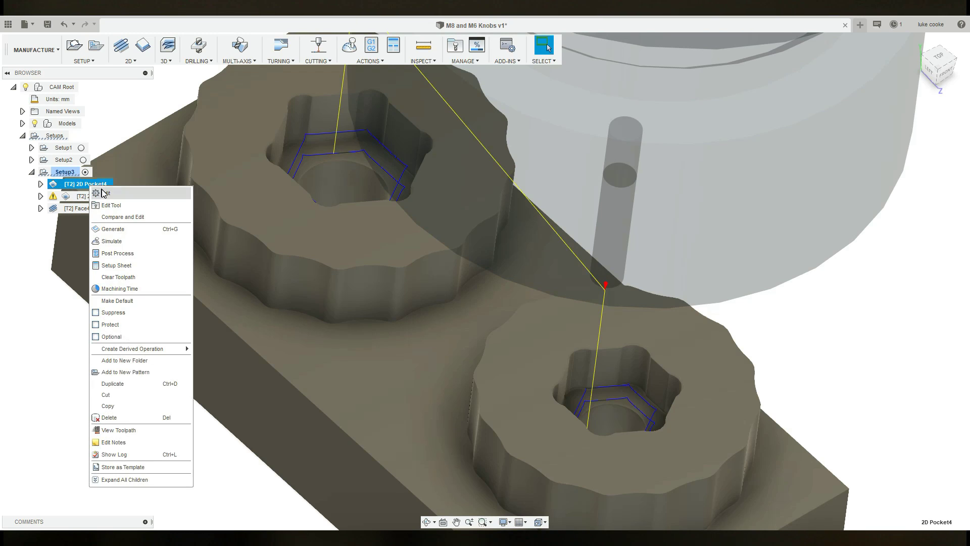
click(106, 194)
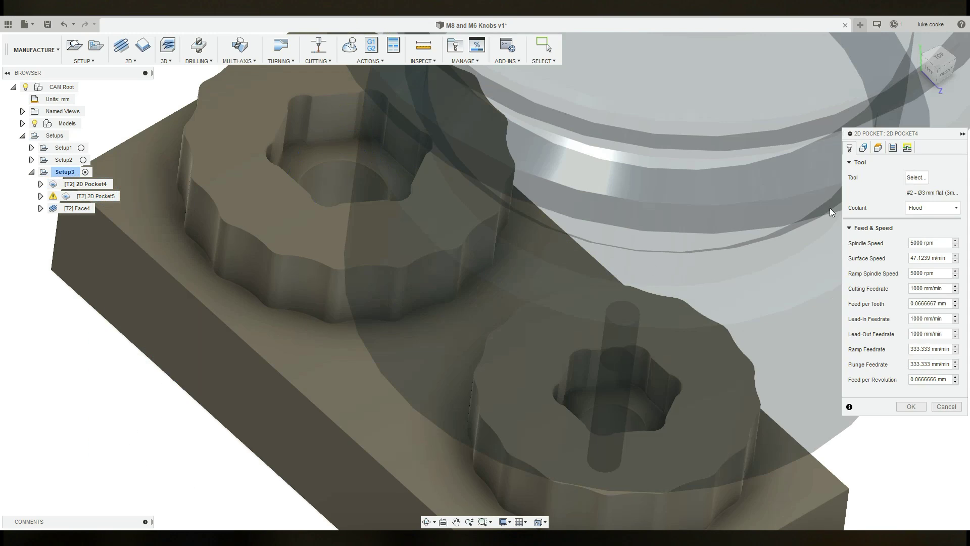
click(893, 148)
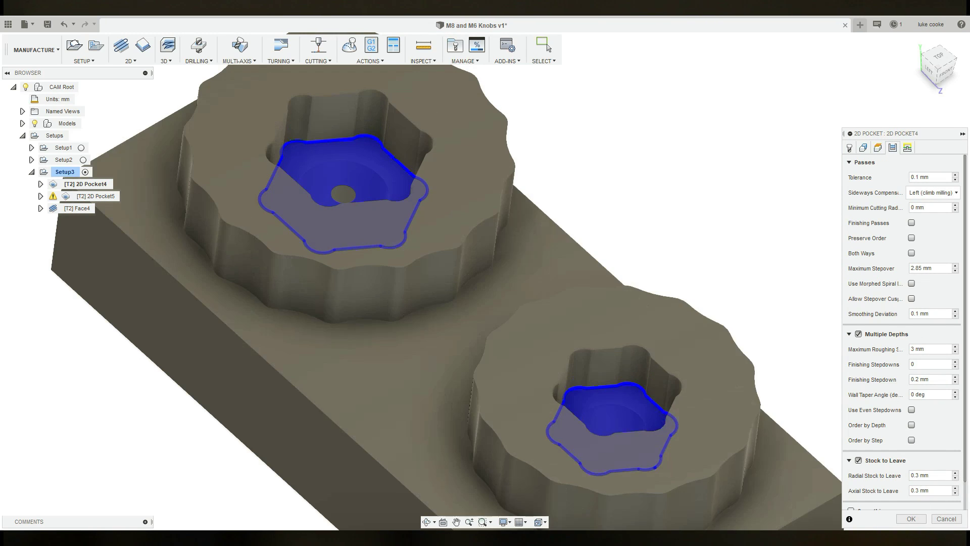
click(946, 519)
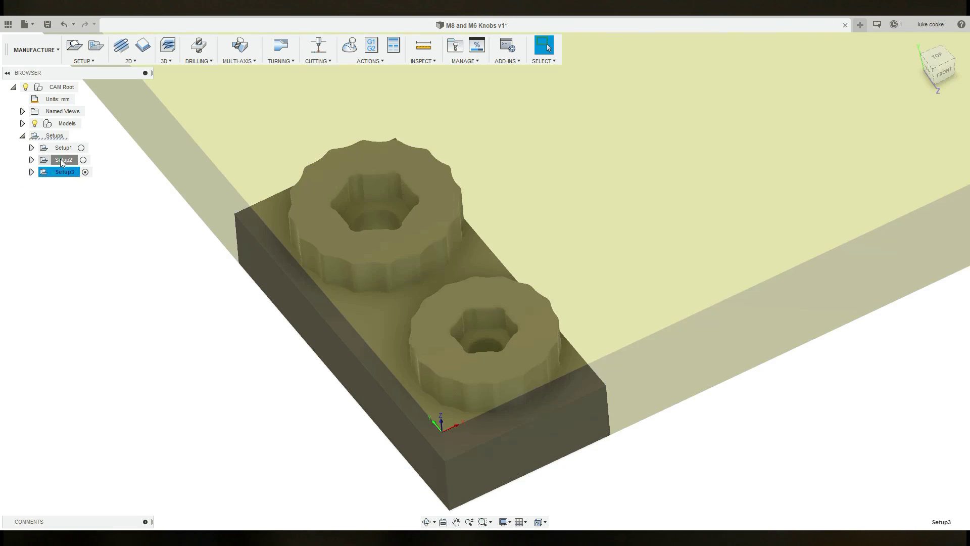
click(63, 159)
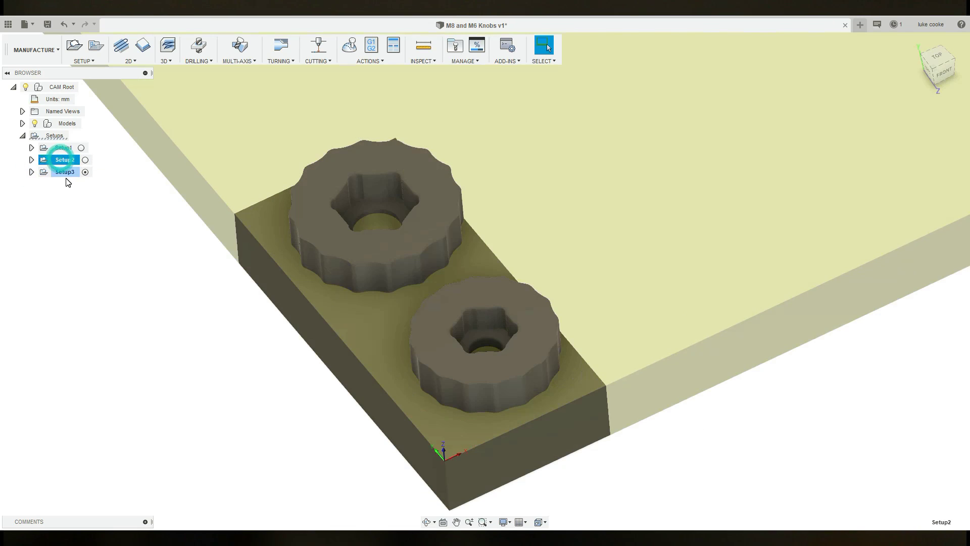
click(31, 171)
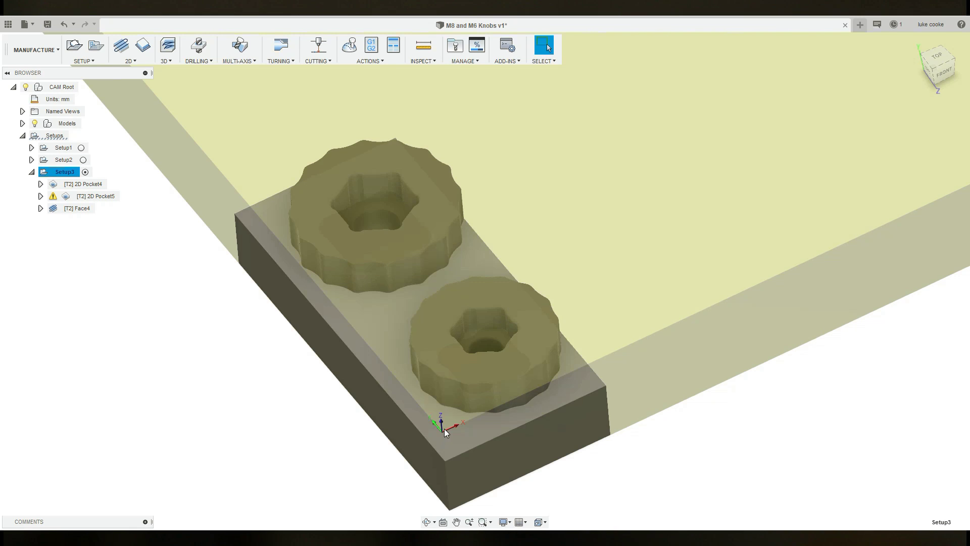